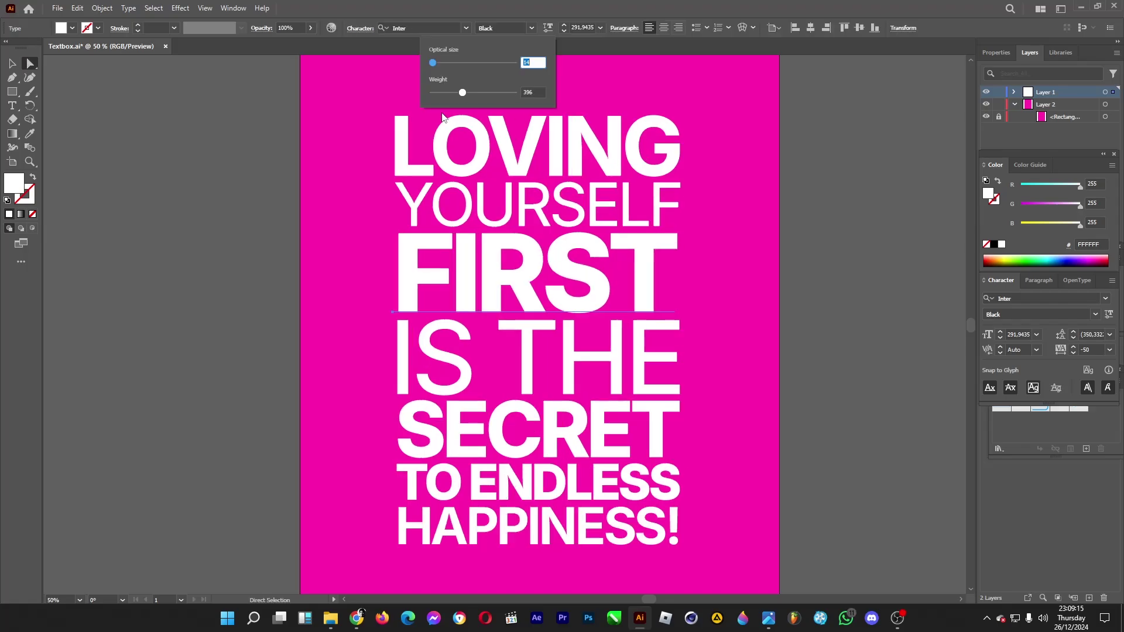
# Select the LOVING text object on the artboard with the Selection tool.
pyautogui.moveTo(488, 103)
pyautogui.mouseDown()
pyautogui.moveTo(473, 104)
pyautogui.moveTo(528, 98)
pyautogui.moveTo(368, 107)
pyautogui.moveTo(515, 94)
pyautogui.moveTo(414, 114)
pyautogui.moveTo(508, 115)
pyautogui.moveTo(492, 115)
pyautogui.mouseUp()
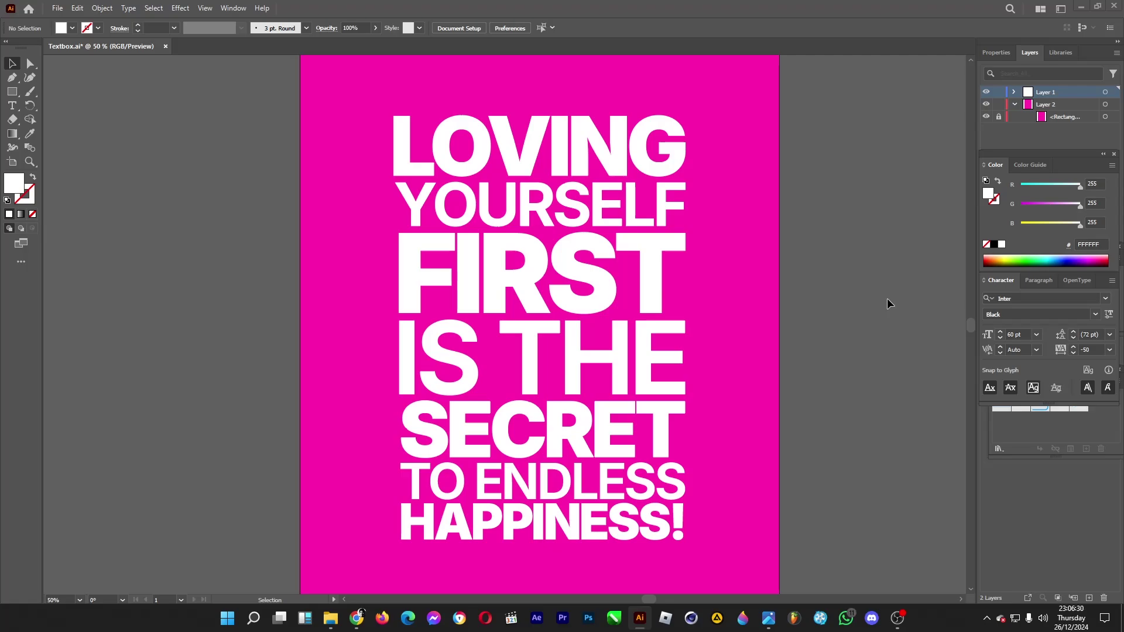
pyautogui.click(641, 150)
pyautogui.click(876, 191)
pyautogui.click(444, 147)
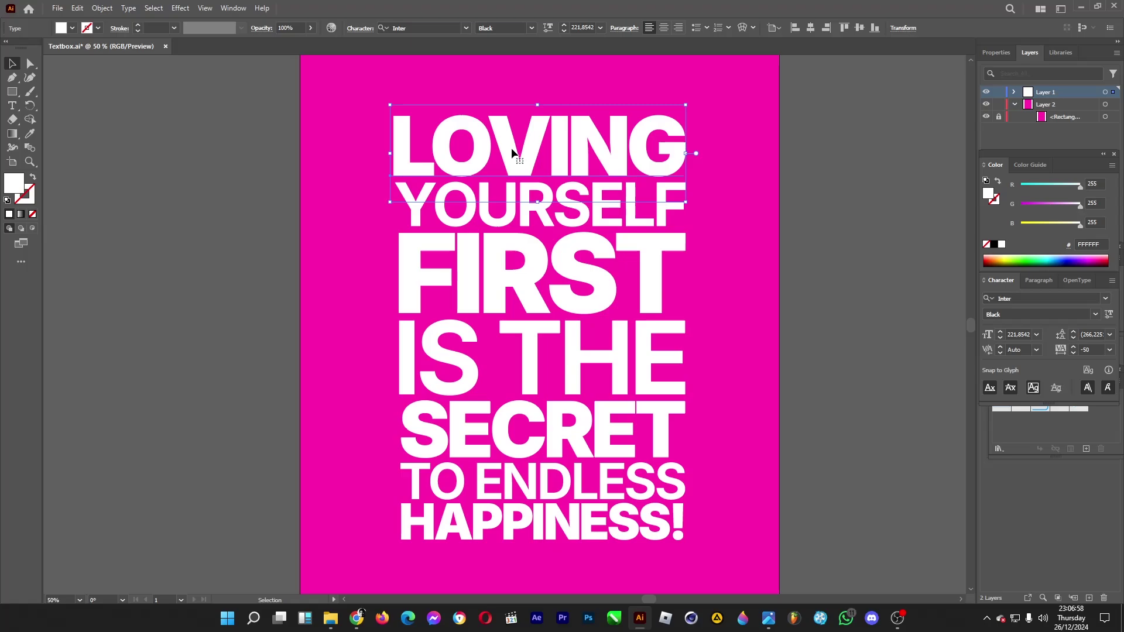
# Drop the LOVING line's variable-font Weight from 900 to about 740.
pyautogui.click(548, 28)
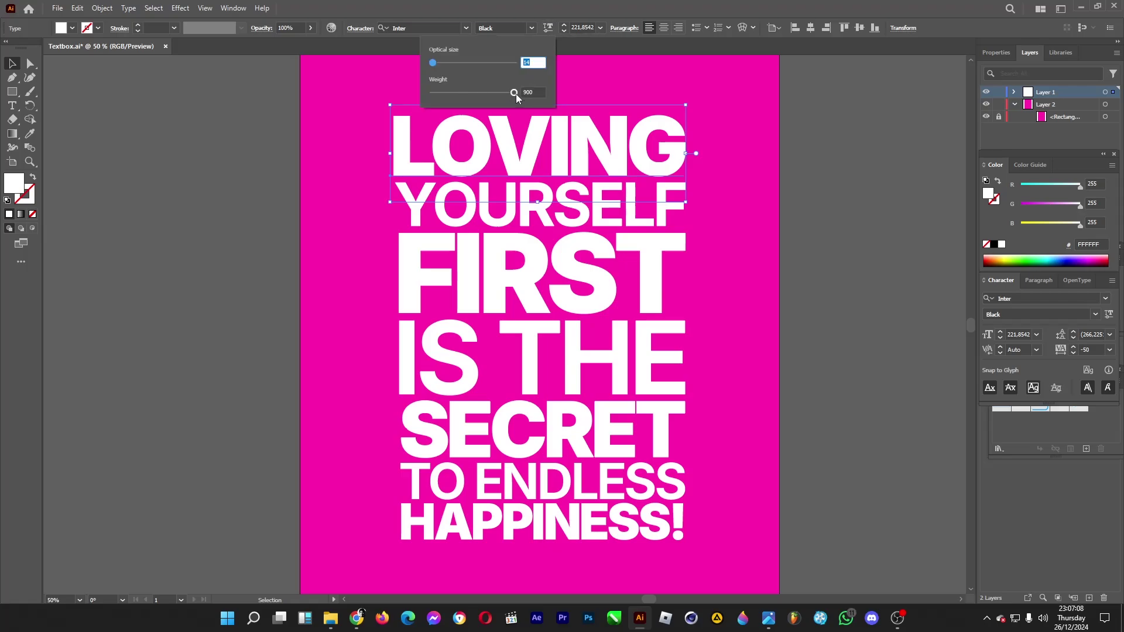
pyautogui.moveTo(514, 93)
pyautogui.mouseDown()
pyautogui.moveTo(452, 94)
pyautogui.moveTo(531, 97)
pyautogui.moveTo(427, 97)
pyautogui.moveTo(527, 93)
pyautogui.moveTo(468, 93)
pyautogui.moveTo(501, 97)
pyautogui.mouseUp()
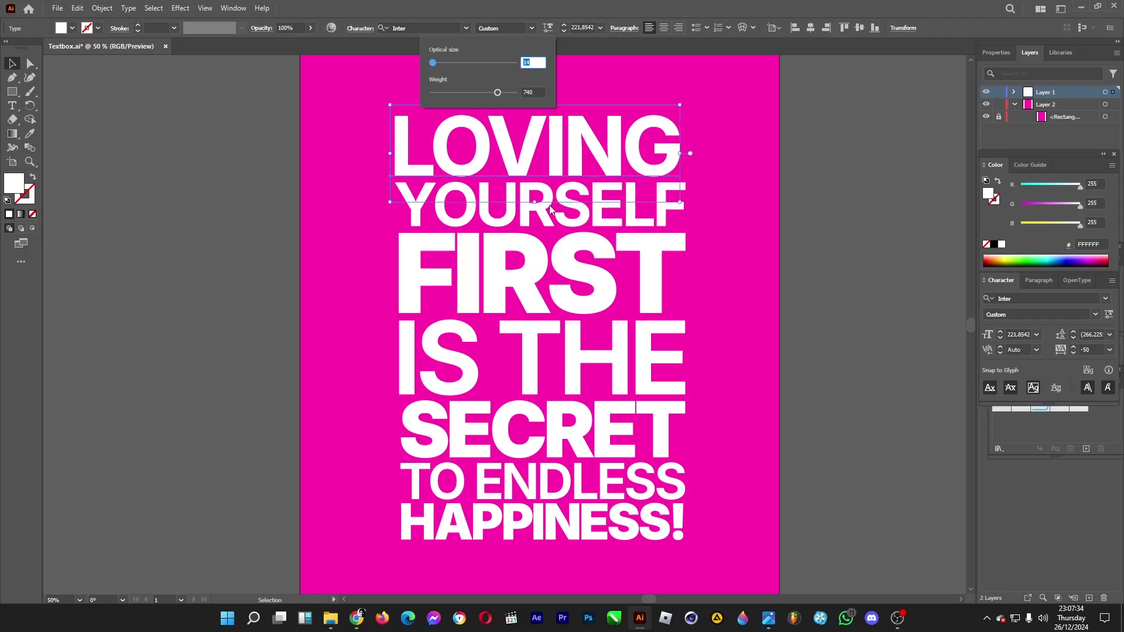
pyautogui.click(544, 222)
# Lighten the YOURSELF line's variable-font Weight to about 420.
pyautogui.click(542, 206)
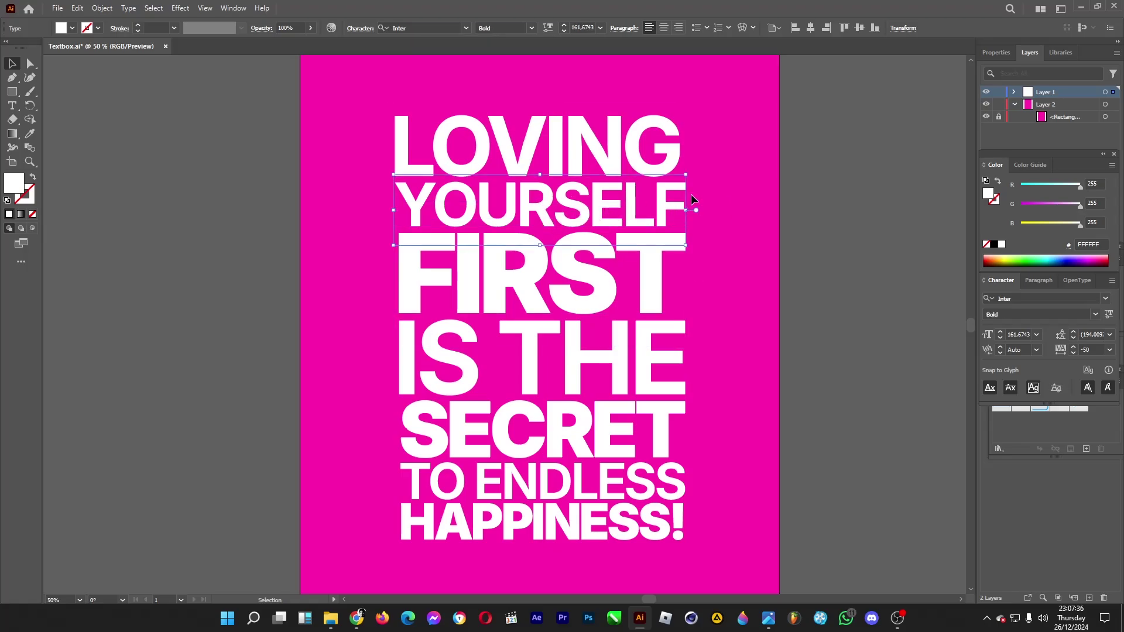
pyautogui.click(547, 28)
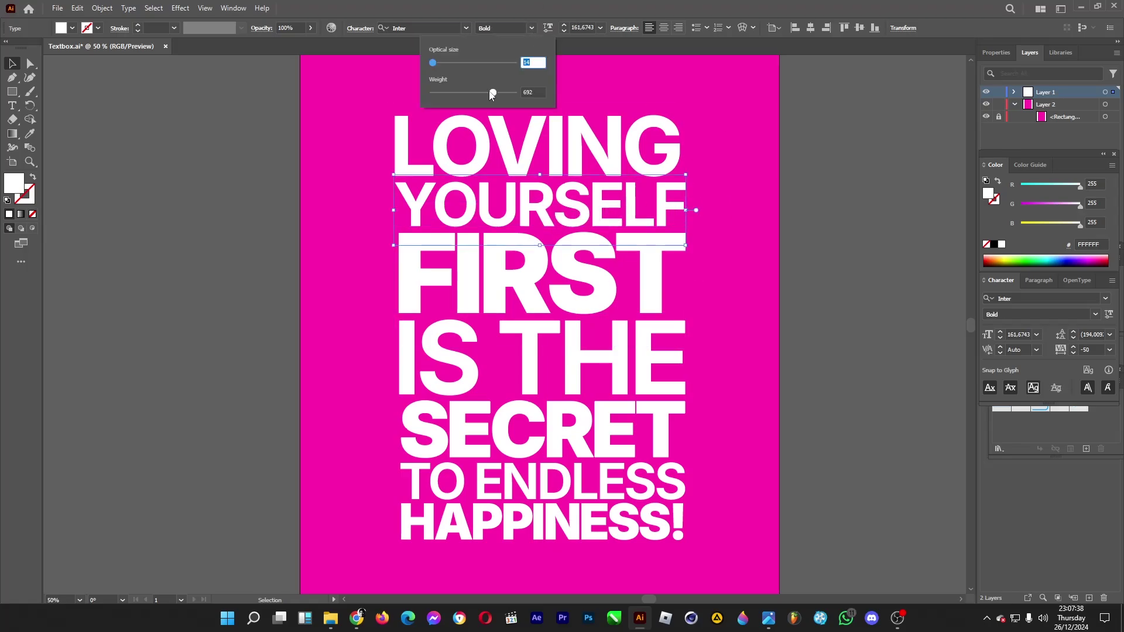
pyautogui.moveTo(494, 93); pyautogui.dragTo(466, 92)
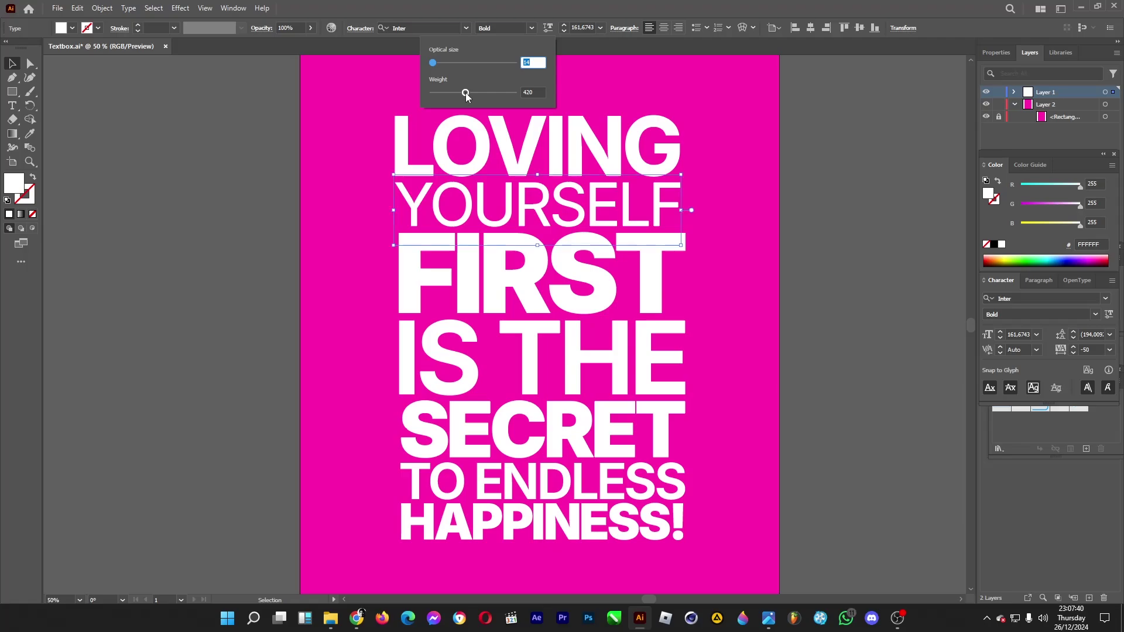
pyautogui.click(597, 285)
# Nudge the FIRST line slightly left and scale it down a touch.
pyautogui.click(613, 285)
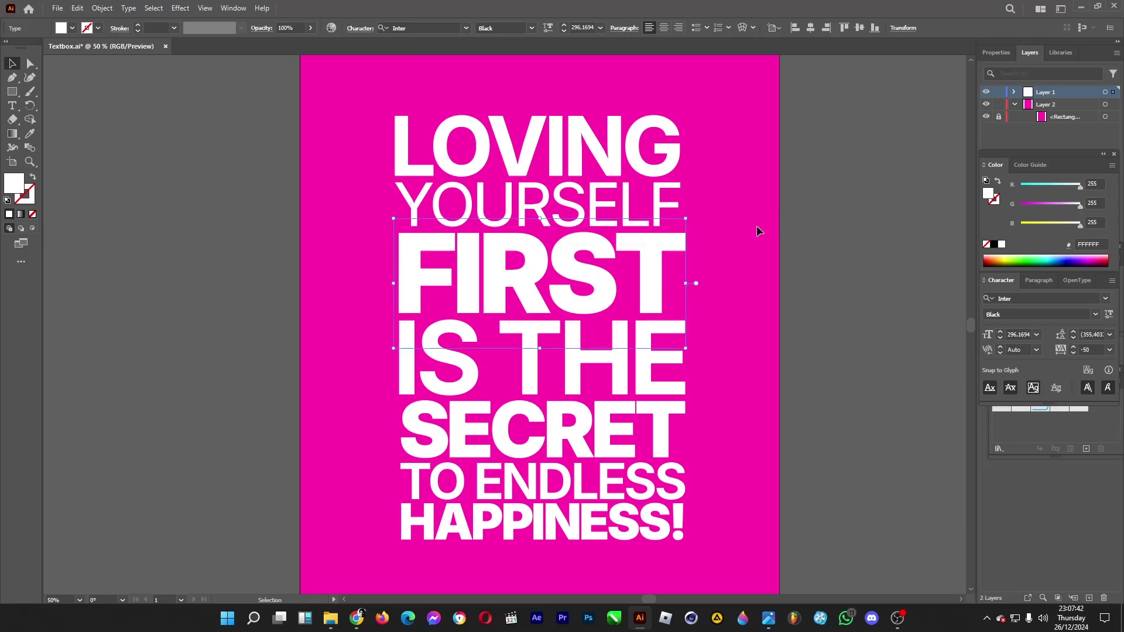
pyautogui.moveTo(661, 267); pyautogui.dragTo(647, 261)
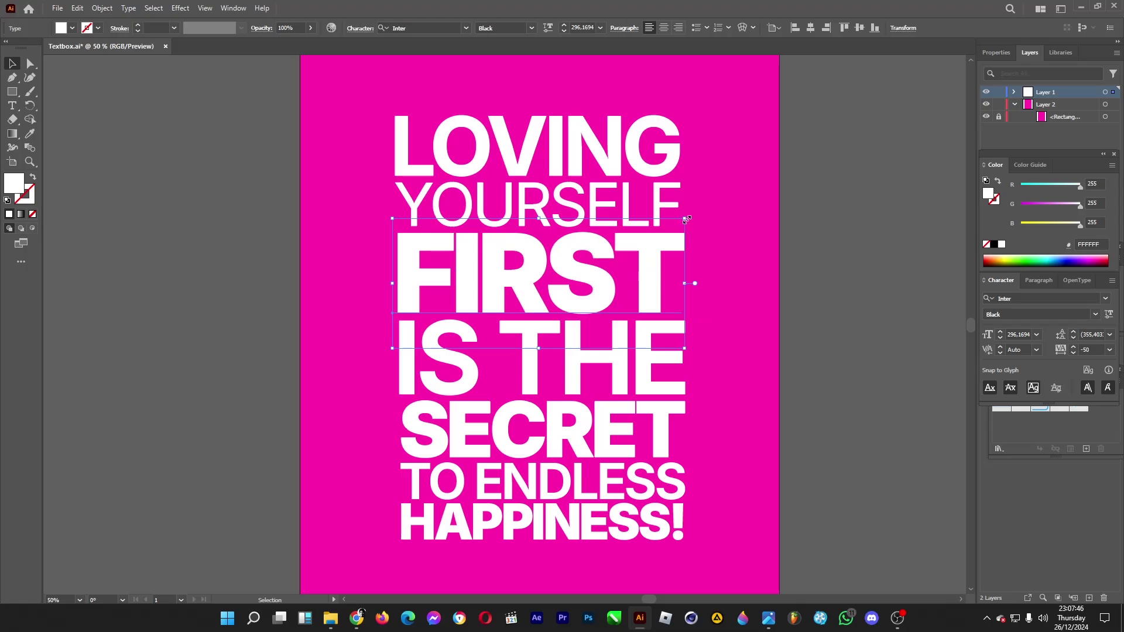
pyautogui.moveTo(686, 220); pyautogui.dragTo(681, 219)
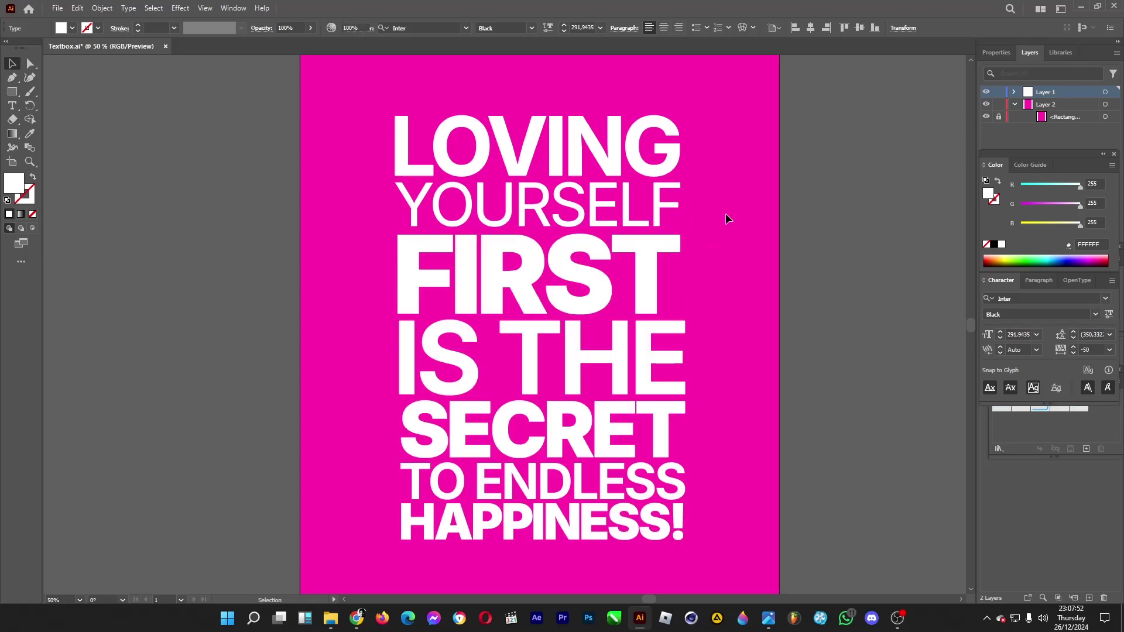
pyautogui.click(725, 213)
pyautogui.click(652, 326)
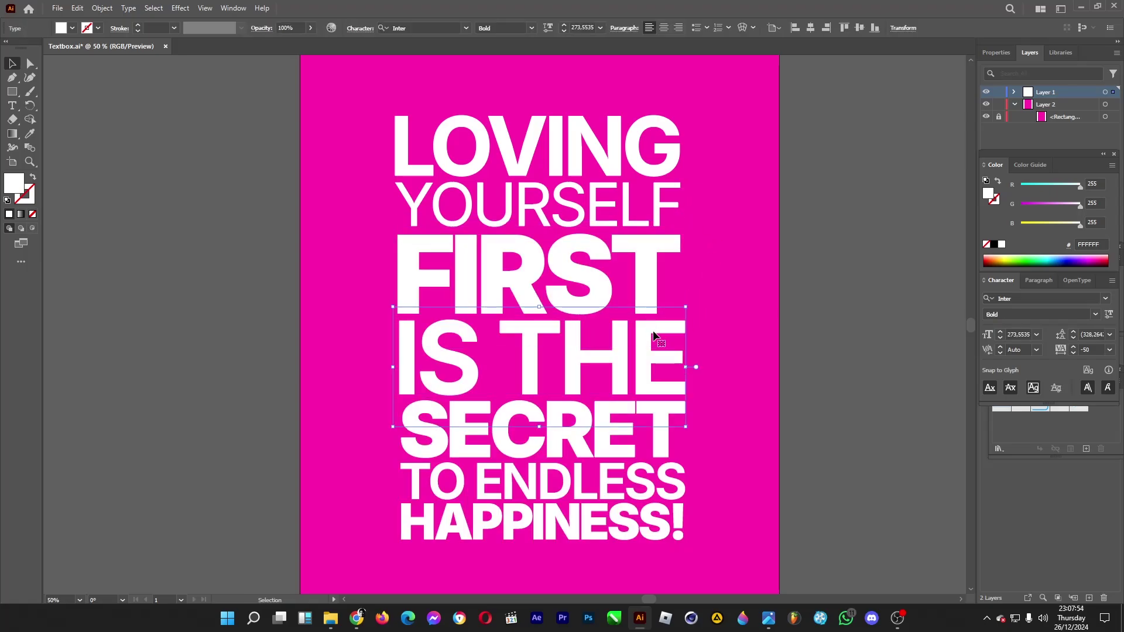
# Thin the IS THE line to weight 468 and shift it slightly left.
pyautogui.click(548, 28)
pyautogui.moveTo(495, 95); pyautogui.dragTo(471, 97)
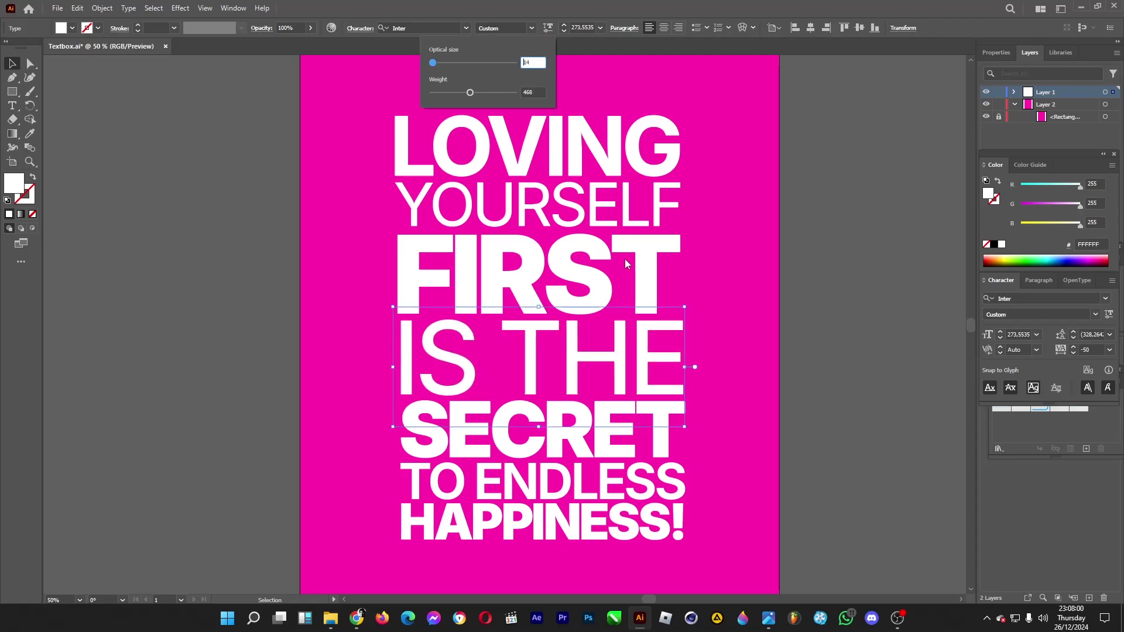
pyautogui.moveTo(440, 346); pyautogui.dragTo(435, 349)
# Shift SECRET slightly left and lighten its weight to about 788.
pyautogui.moveTo(600, 449); pyautogui.dragTo(595, 449)
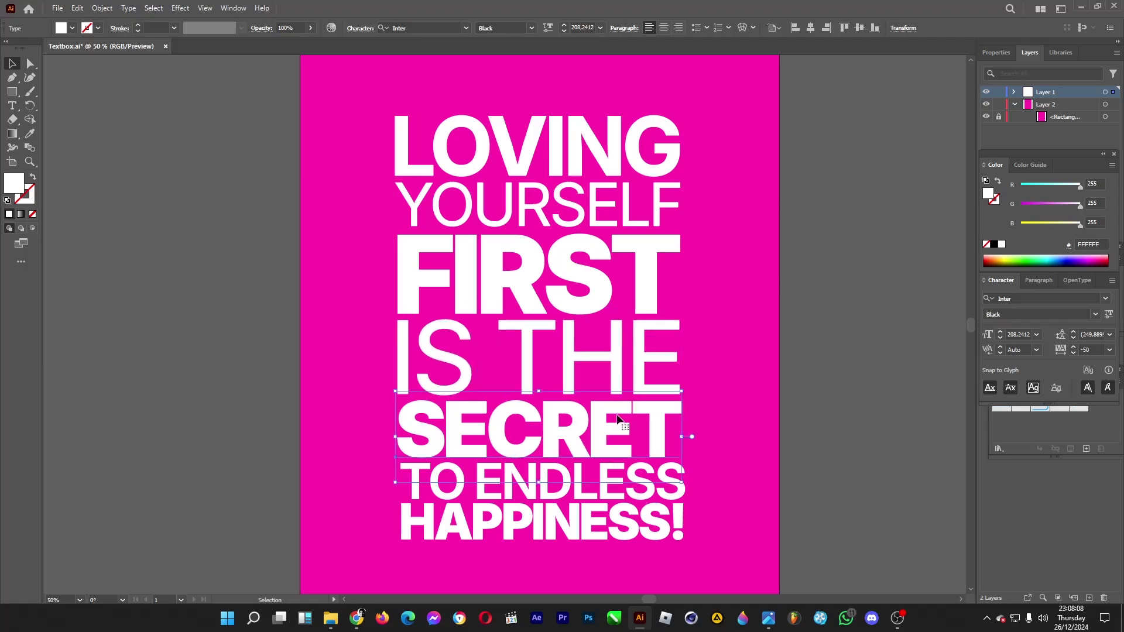
pyautogui.click(548, 27)
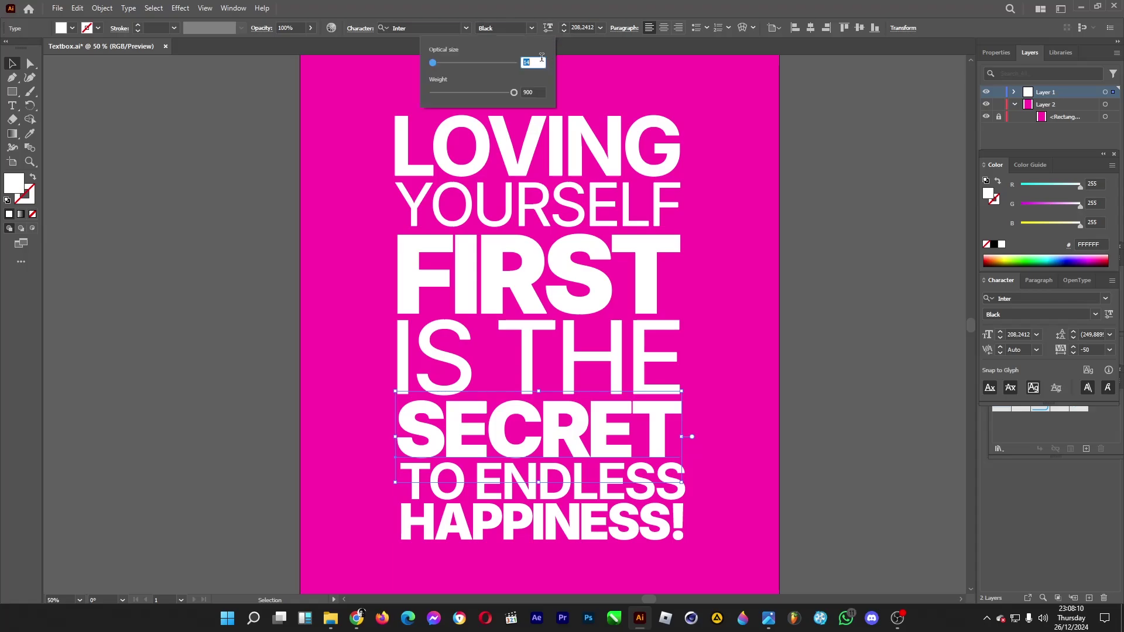
pyautogui.moveTo(513, 94); pyautogui.dragTo(503, 94)
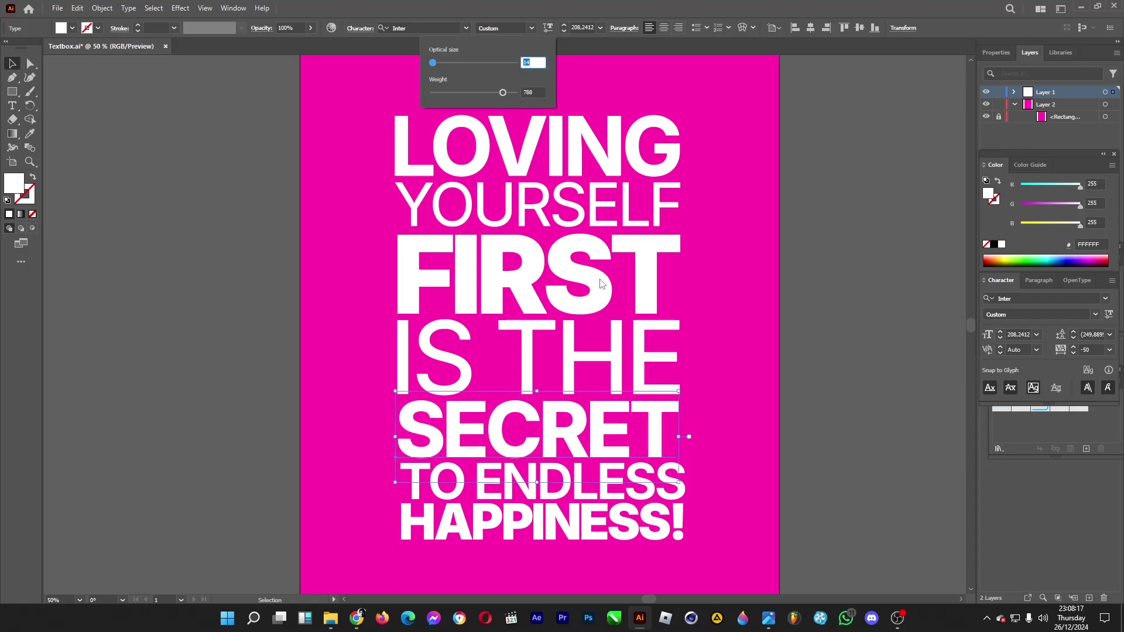
pyautogui.moveTo(678, 391); pyautogui.dragTo(683, 391)
# Shift TO ENDLESS slightly left and raise its weight to about 836.
pyautogui.click(689, 459)
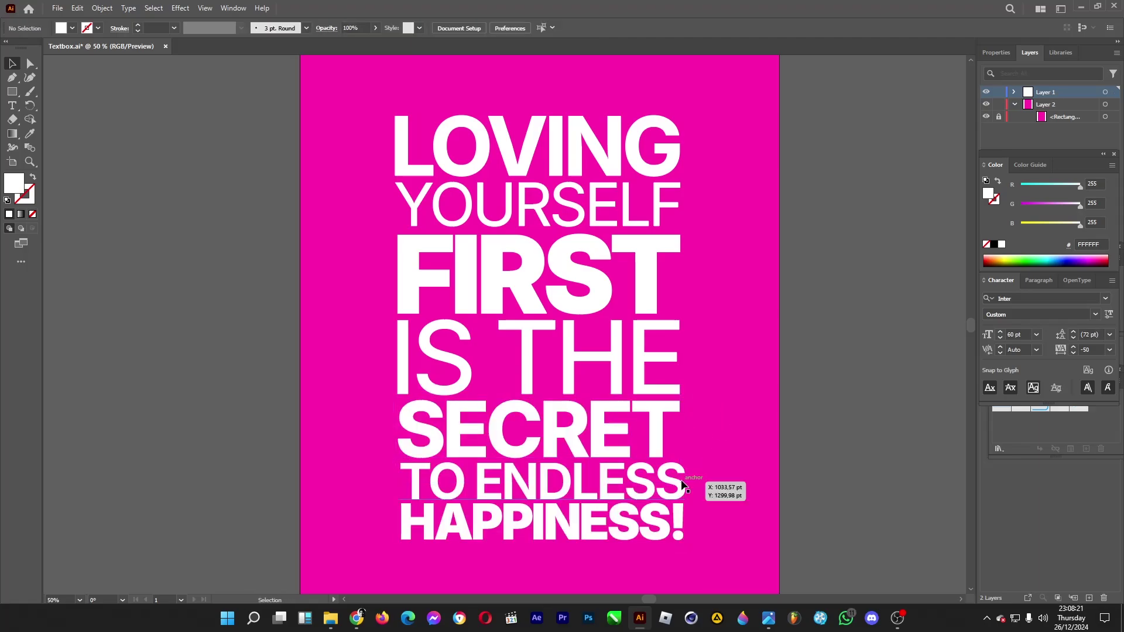
pyautogui.moveTo(676, 481); pyautogui.dragTo(672, 484)
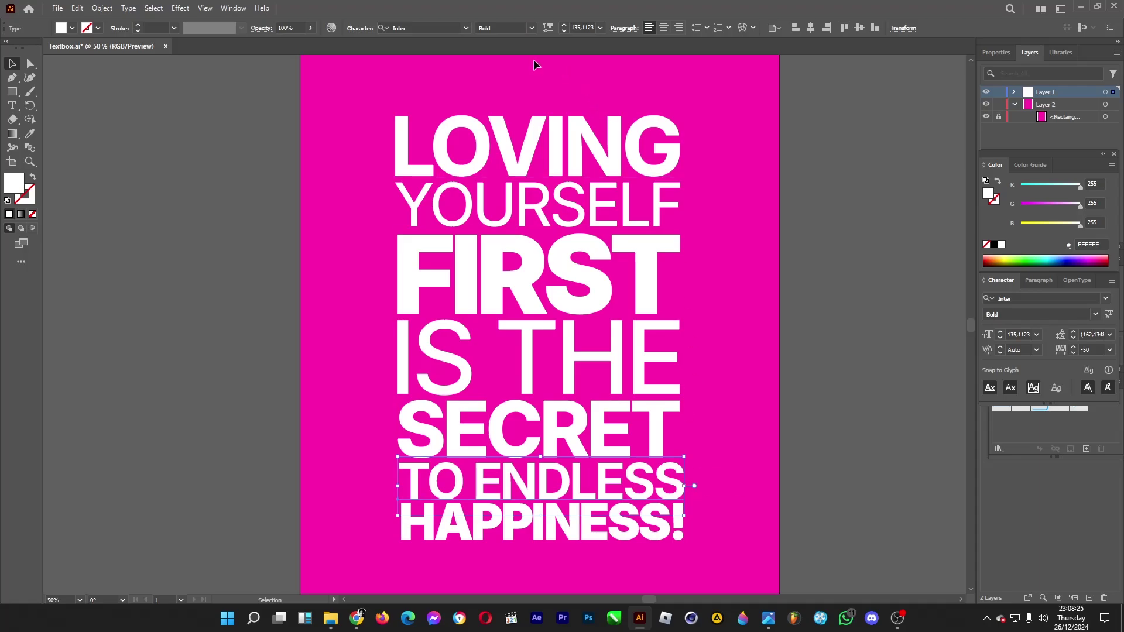
pyautogui.click(549, 32)
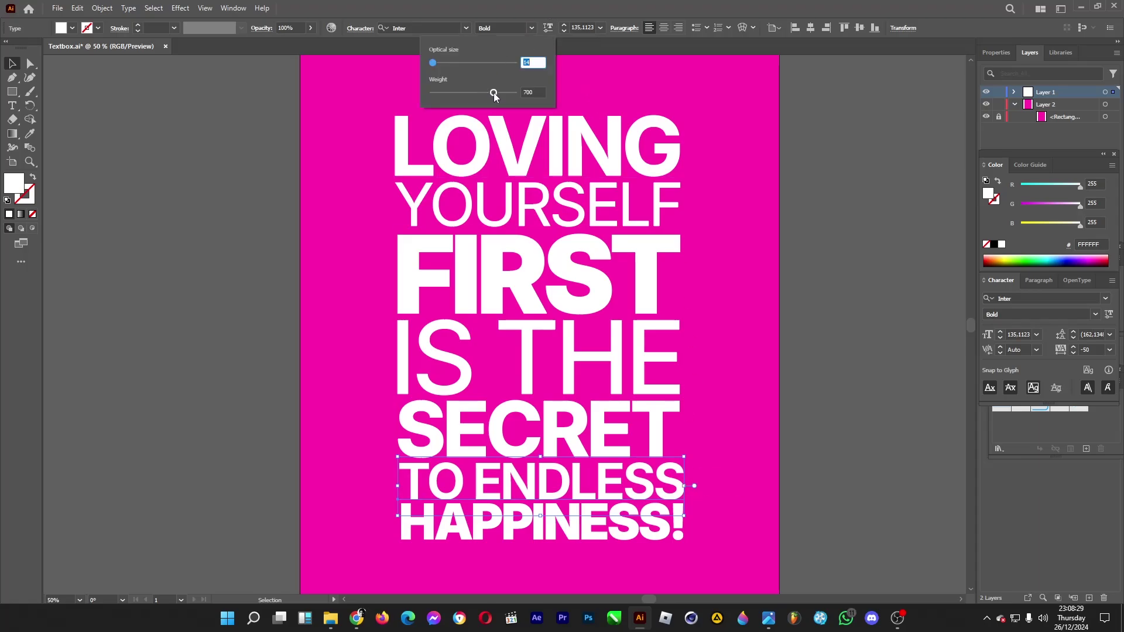
pyautogui.moveTo(493, 92); pyautogui.dragTo(515, 94)
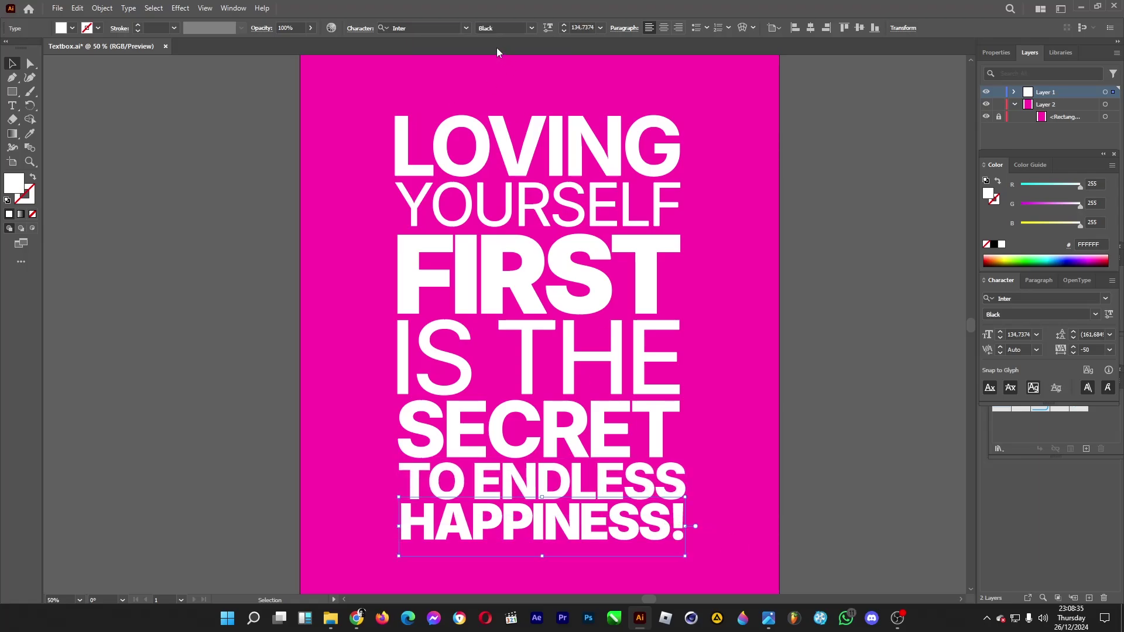
# Lower the HAPPINESS! weight to about 692 and shift it slightly left.
pyautogui.click(550, 31)
pyautogui.moveTo(518, 94); pyautogui.dragTo(493, 96)
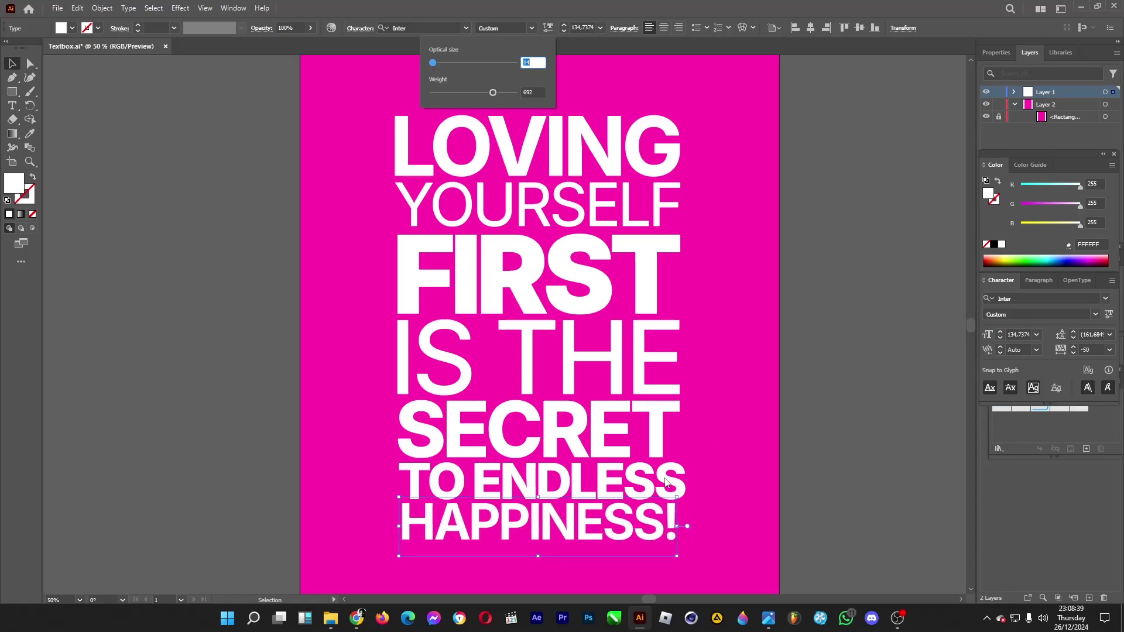
pyautogui.moveTo(656, 477); pyautogui.dragTo(678, 444)
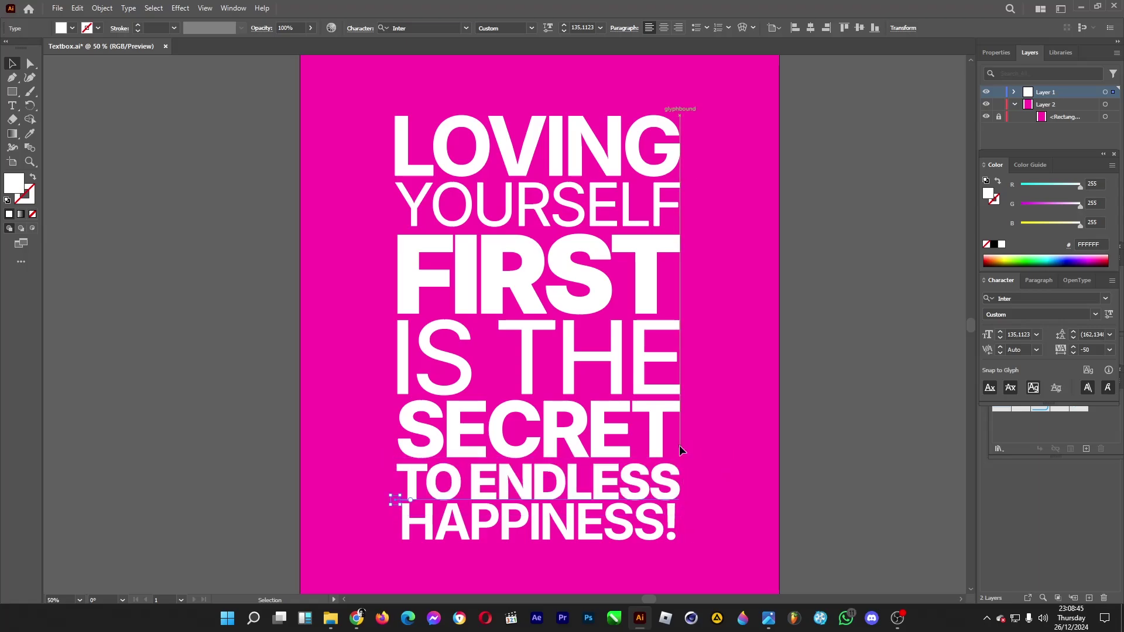
# Move HAPPINESS! slightly left and down and enlarge it to 137.92 pt.
pyautogui.click(670, 525)
pyautogui.moveTo(597, 521); pyautogui.dragTo(594, 525)
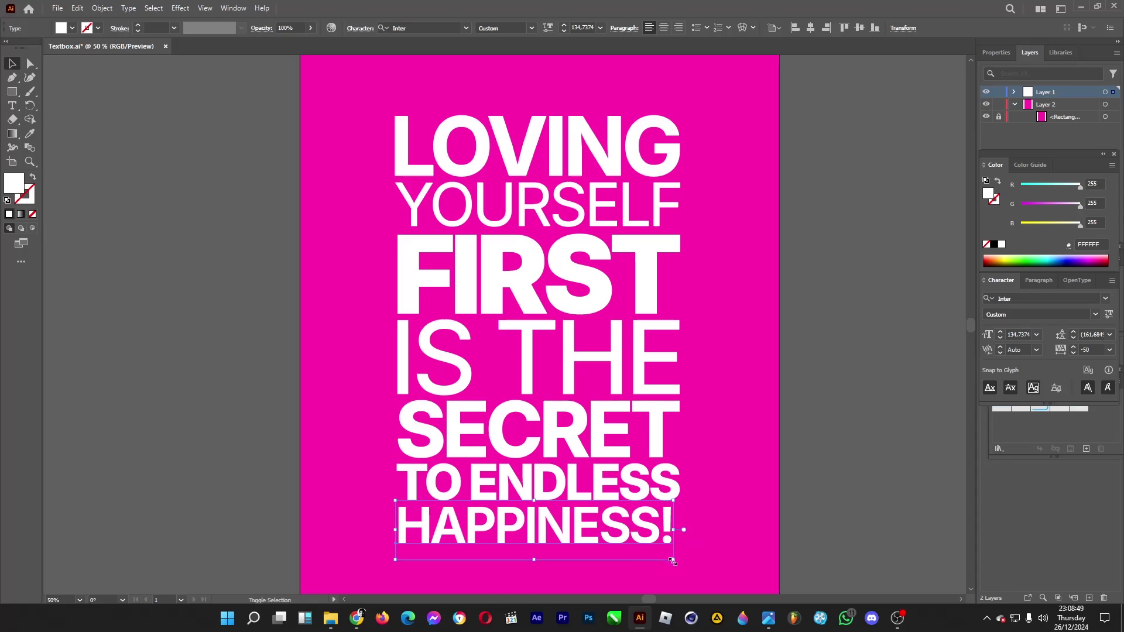
pyautogui.moveTo(666, 560); pyautogui.dragTo(679, 561)
pyautogui.click(30, 64)
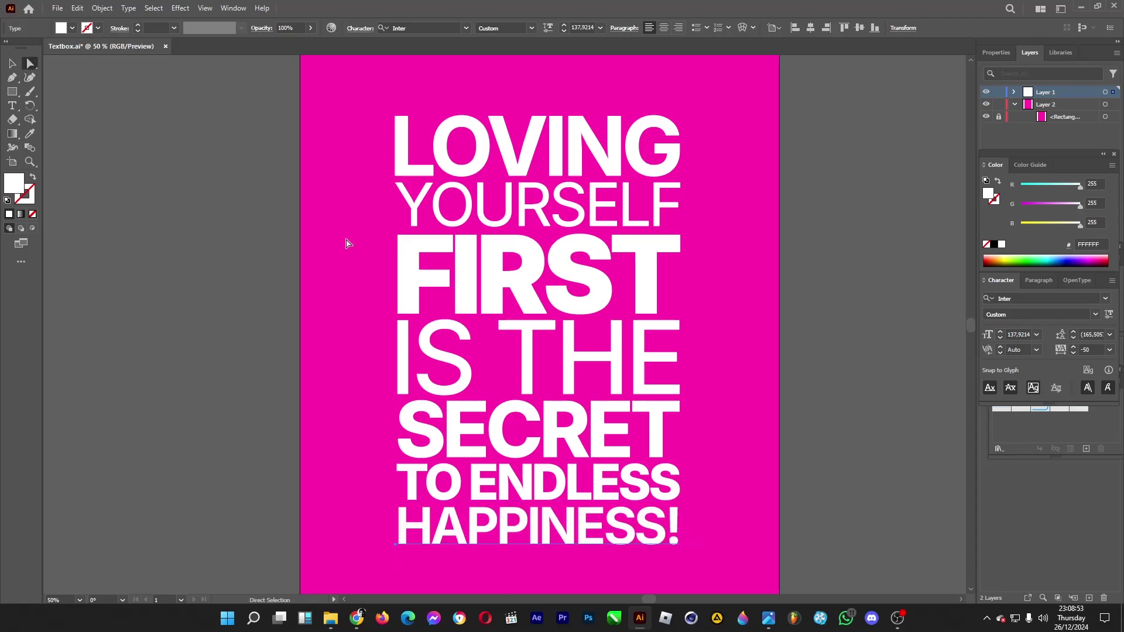
pyautogui.click(639, 250)
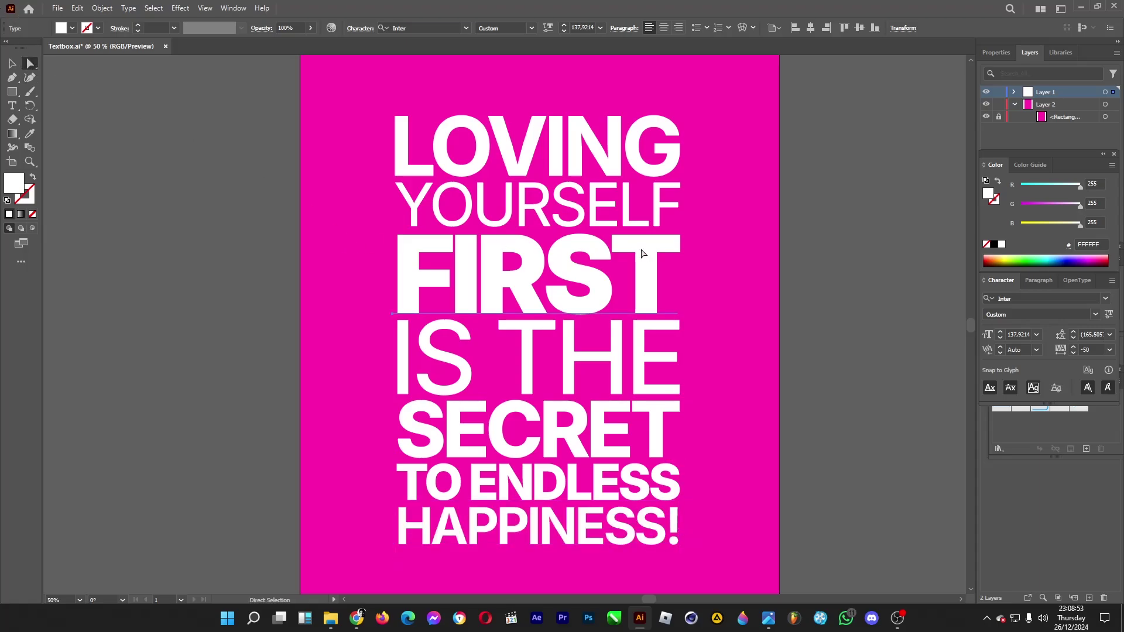
pyautogui.click(814, 261)
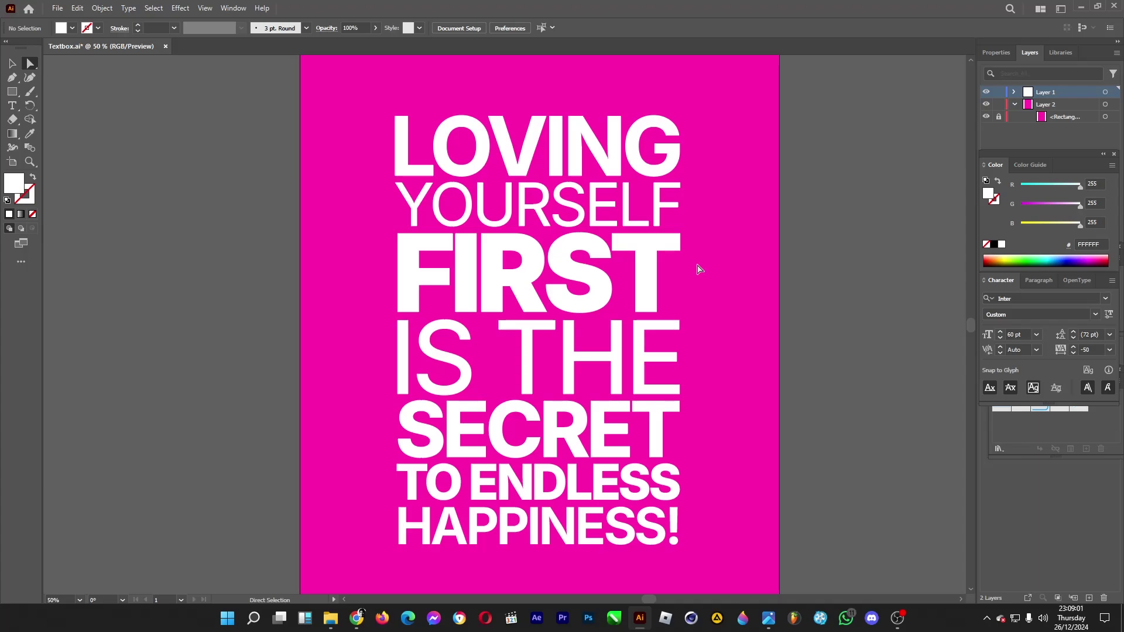
# Select the FIRST line and bring up its variable-font Weight controls.
pyautogui.click(652, 265)
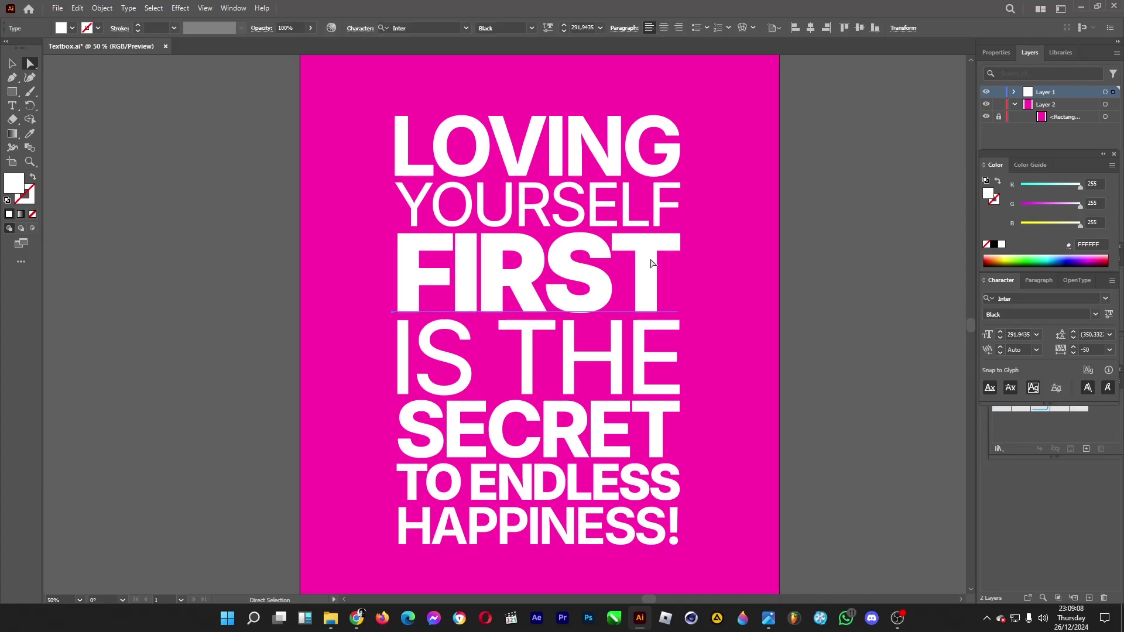
pyautogui.click(550, 27)
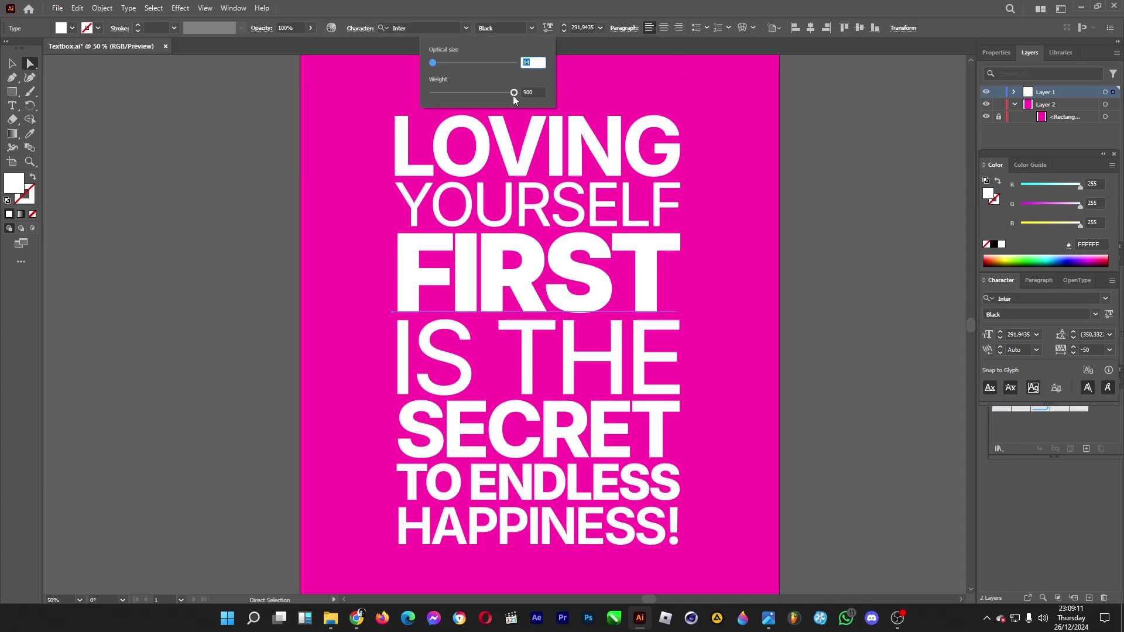